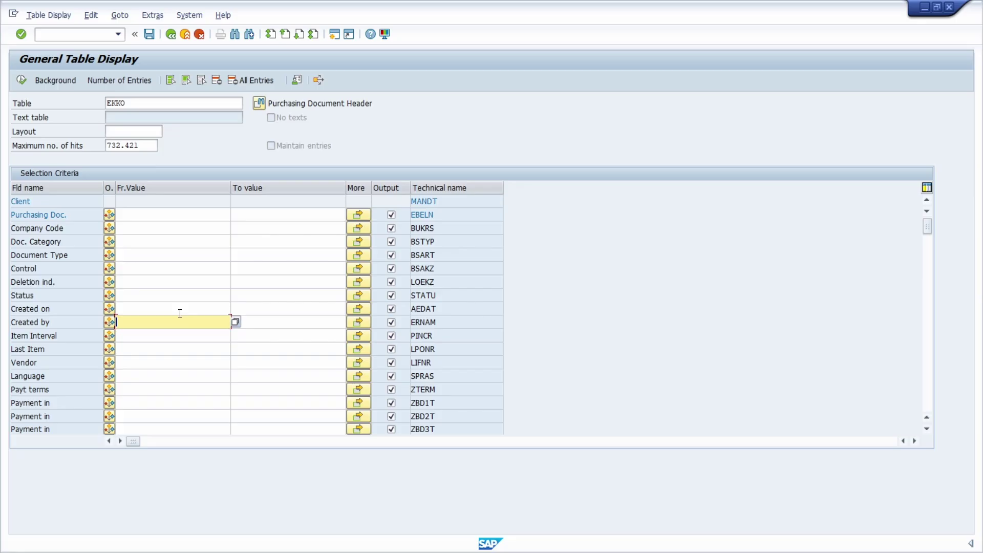
- Run the unfiltered EKKO search to list all 4,087 purchasing document headers
click(22, 80)
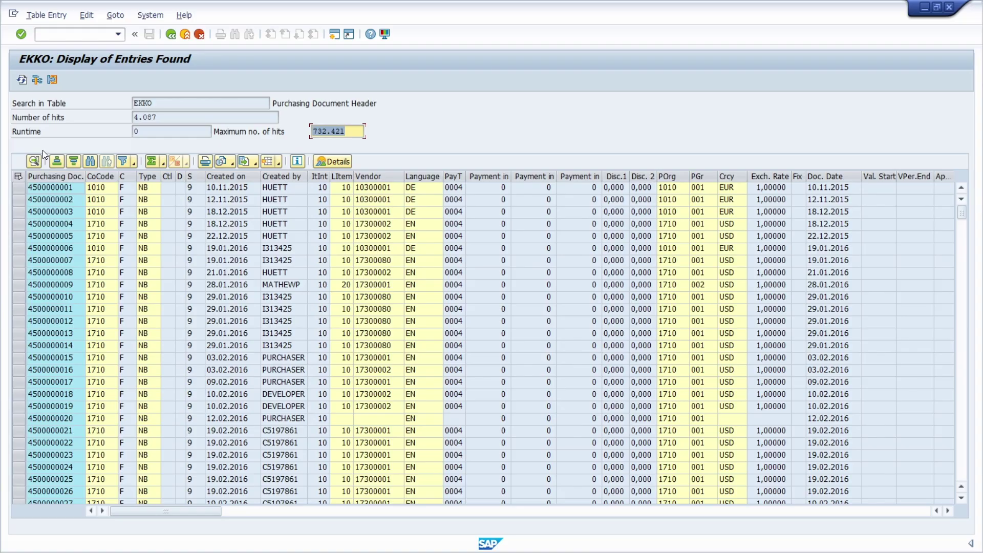
- Filter EKKO by a single Created by user and review the 6 resulting documents
click(171, 34)
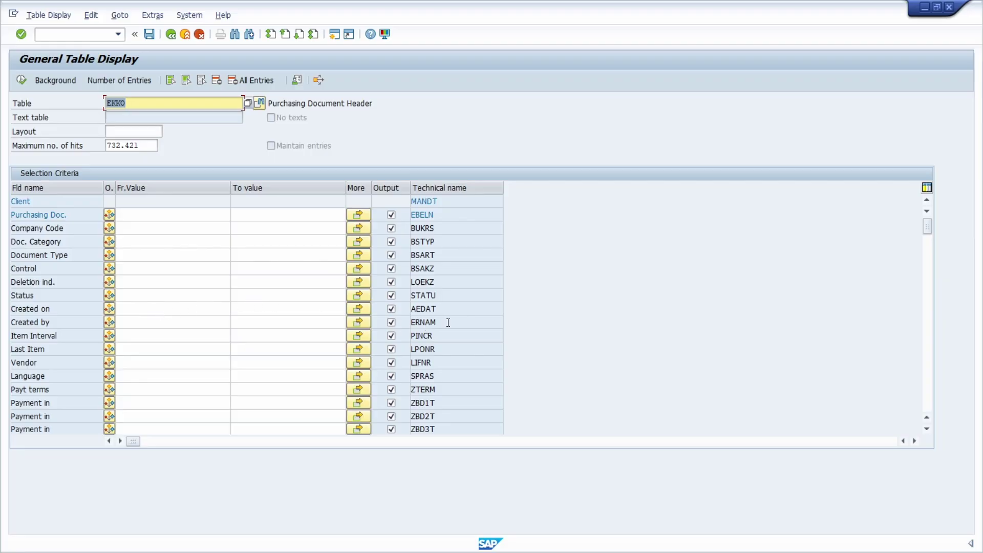
drag(449, 322, 408, 324)
click(146, 323)
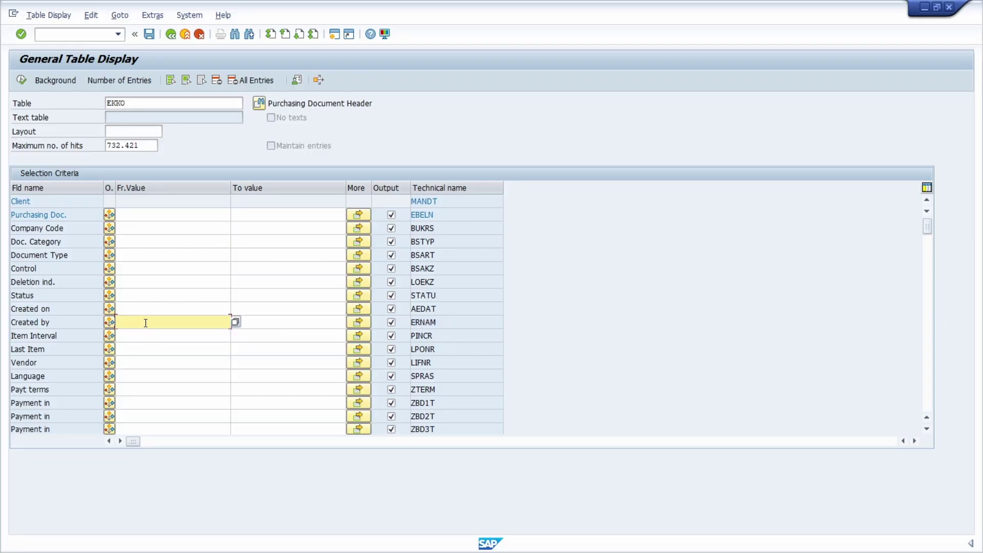
text(andreasg)
click(21, 80)
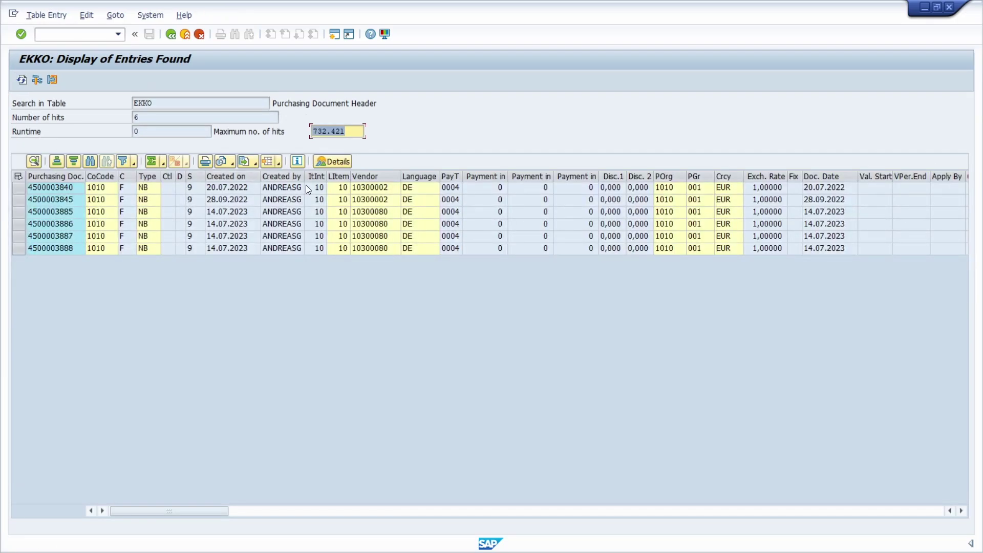
click(290, 177)
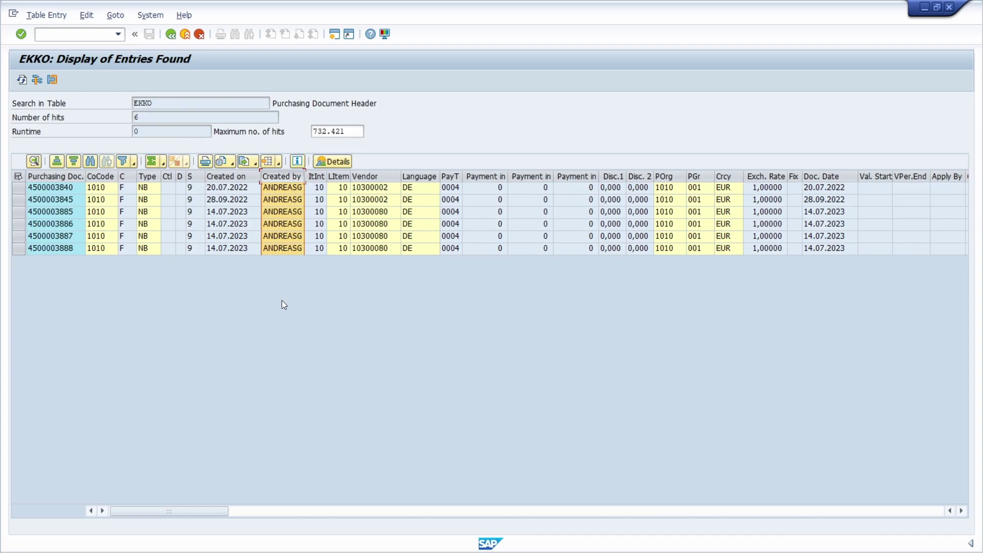
click(170, 35)
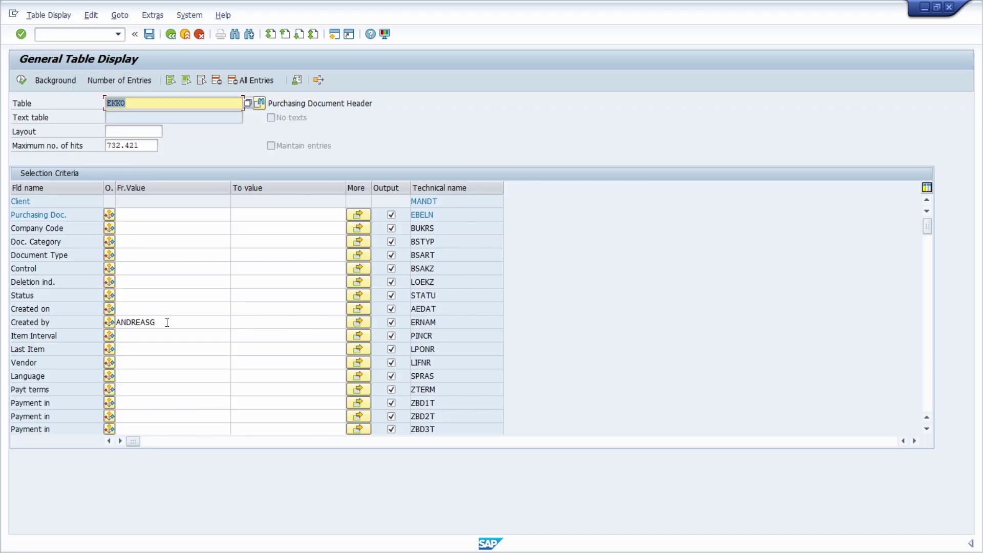
- Replace the creator filter with Purchasing Doc. 45* and list the 3,957 matches
double_click(166, 324)
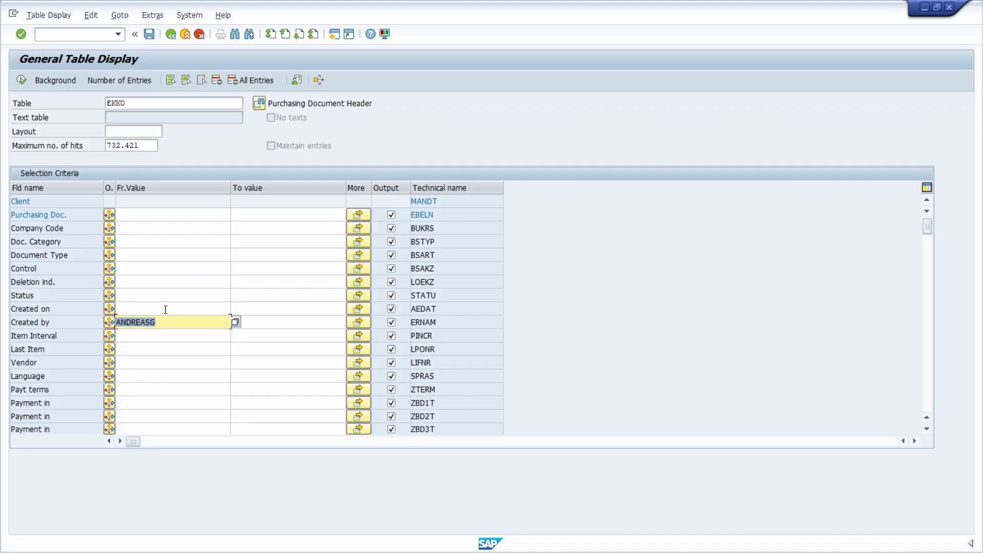
key(Delete)
click(147, 214)
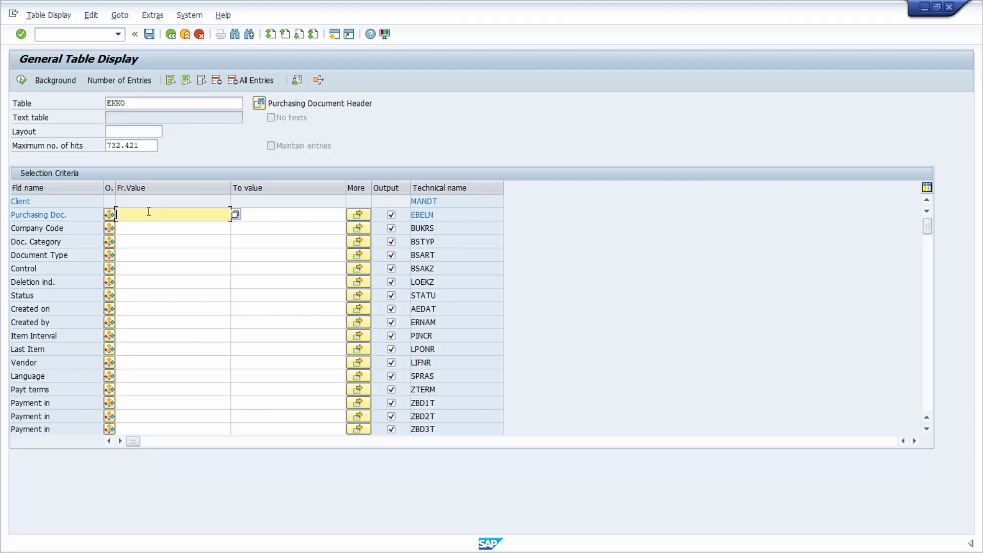
text(45)
text(*)
key(shift+Left)
click(22, 81)
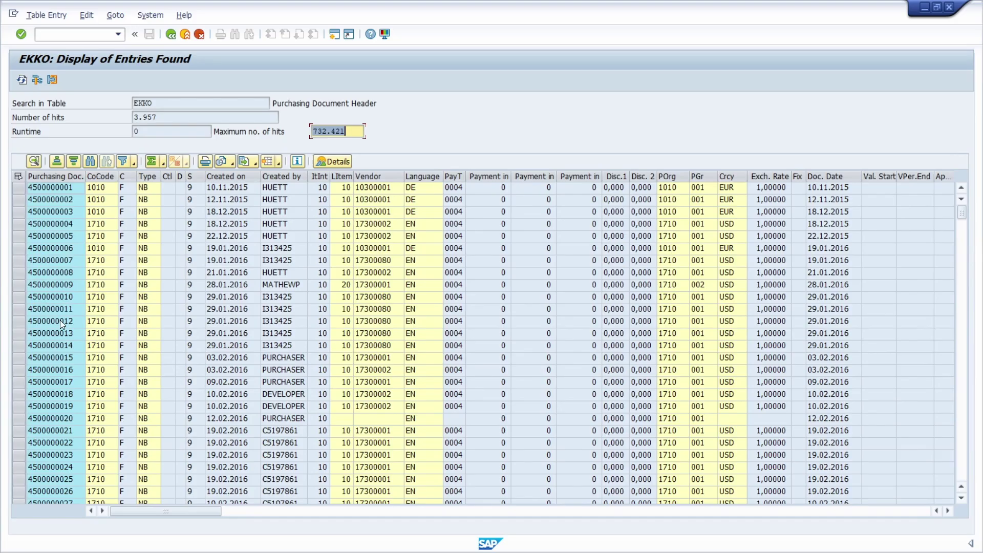
click(64, 192)
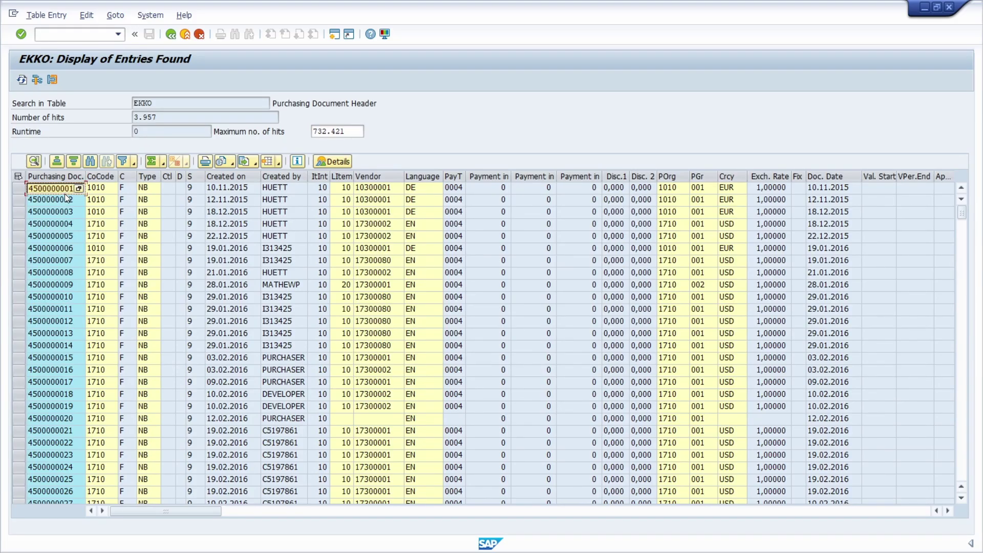
- Change the Purchasing Doc. pattern to 45*1 and run it for 396 hits
click(170, 34)
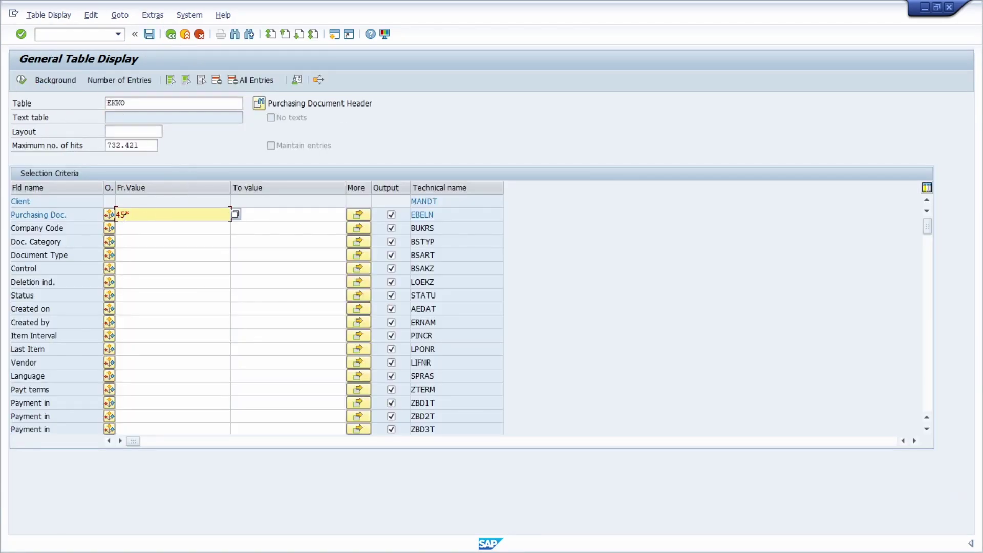
click(141, 214)
drag(145, 216, 124, 215)
key(ctrl+v)
text(*)
click(21, 80)
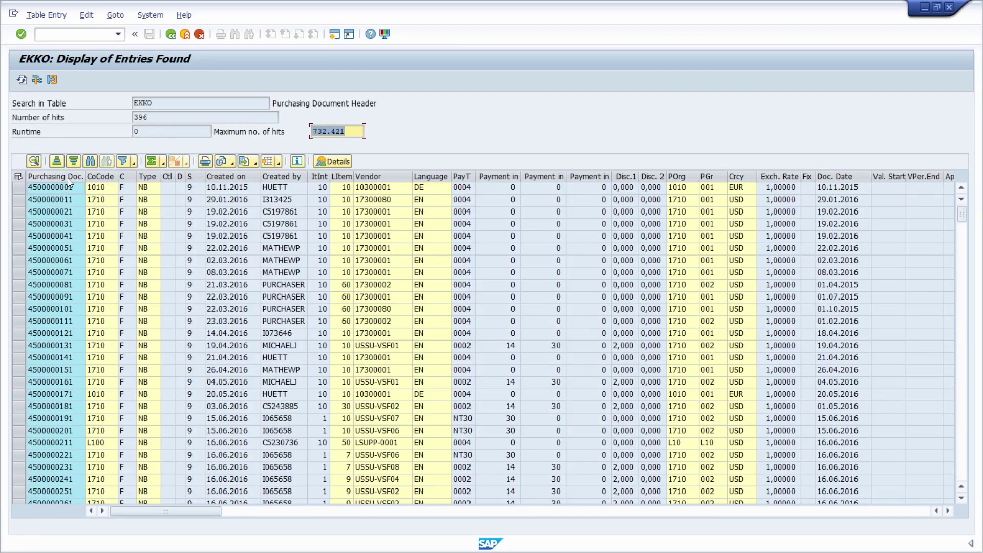
click(172, 35)
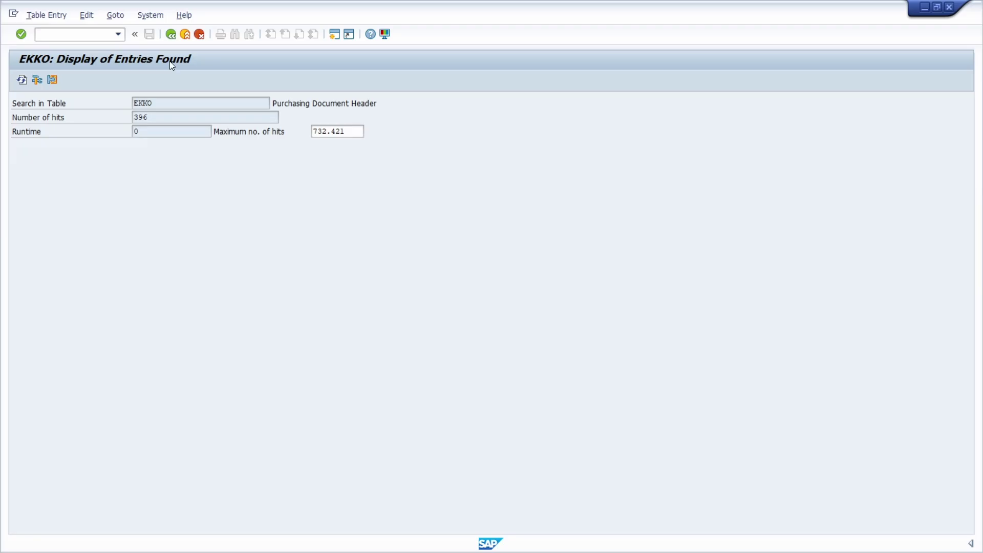
text(450000000)
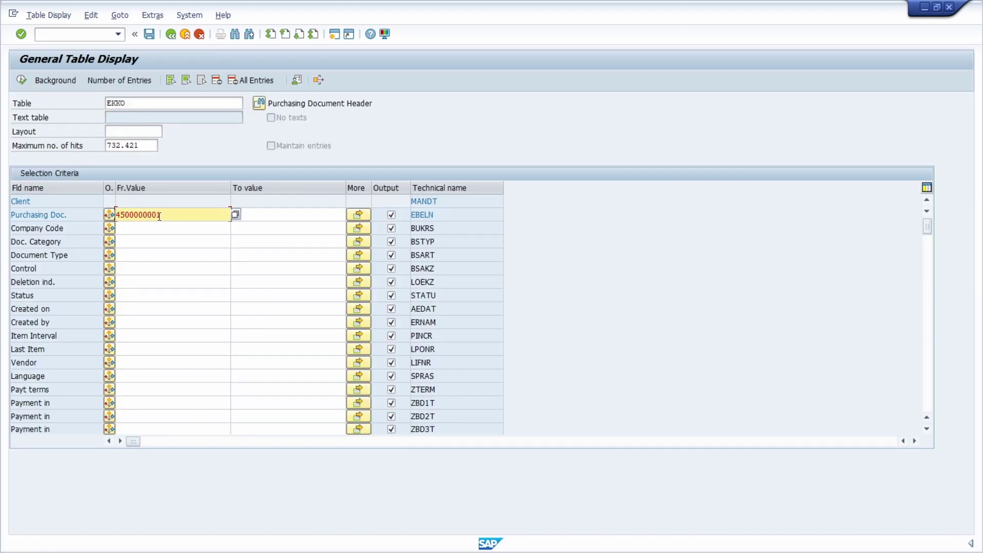
text(1)
text(+)
double_click(160, 216)
click(159, 216)
click(21, 80)
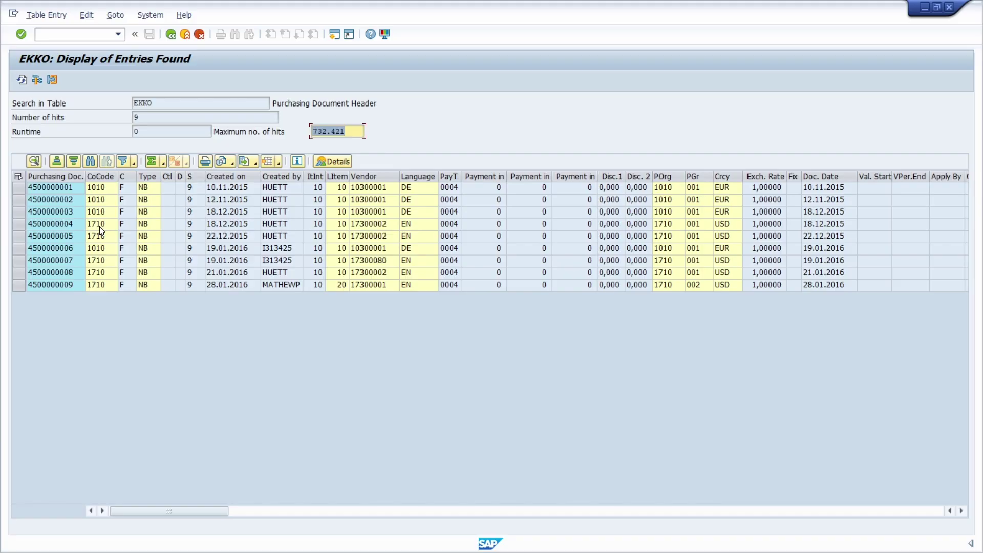
click(170, 35)
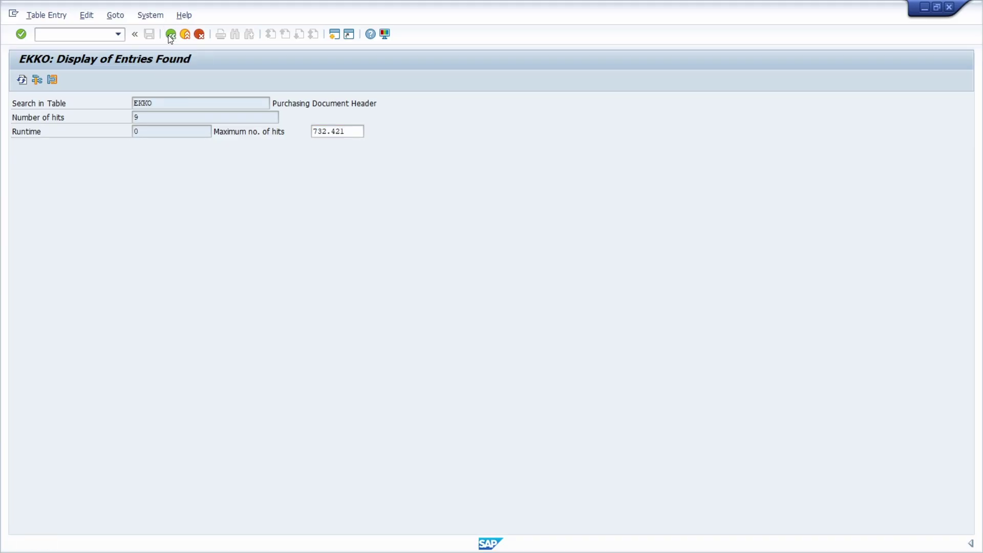
click(187, 215)
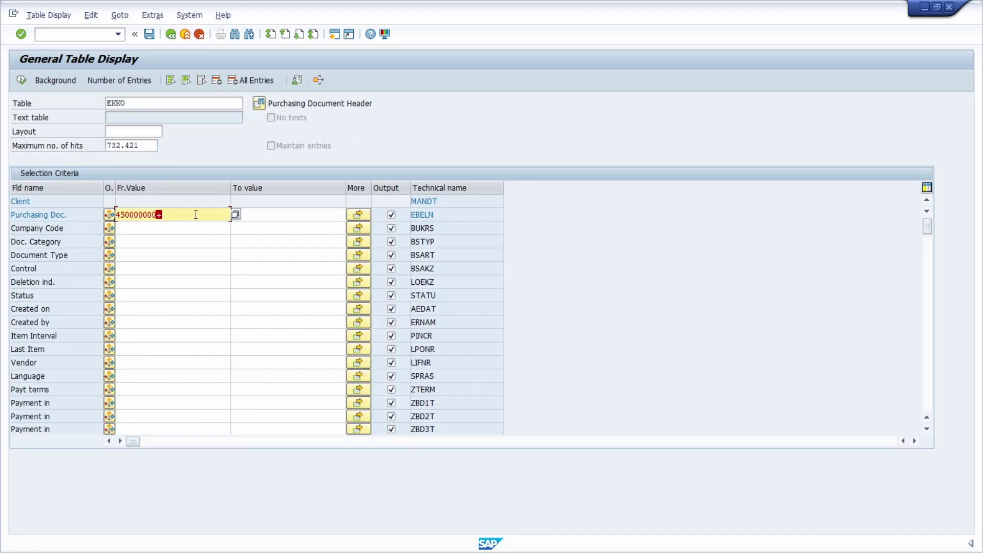
click(142, 219)
key(BackSpace)
text(+)
click(22, 80)
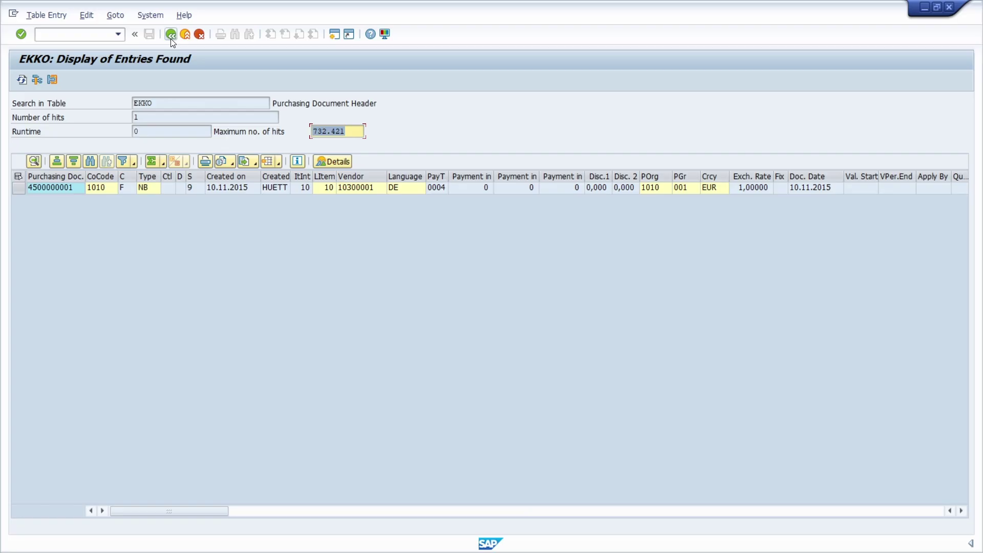
- Leave the EKKO results and load table ZERP_UP into the selection screen
click(171, 34)
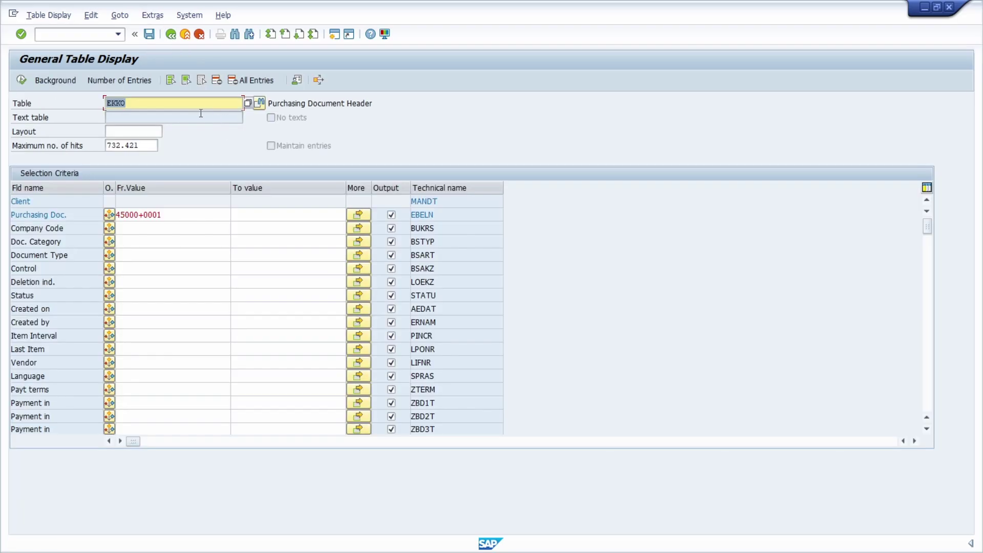
text(zerp_)
text(up)
key(Return)
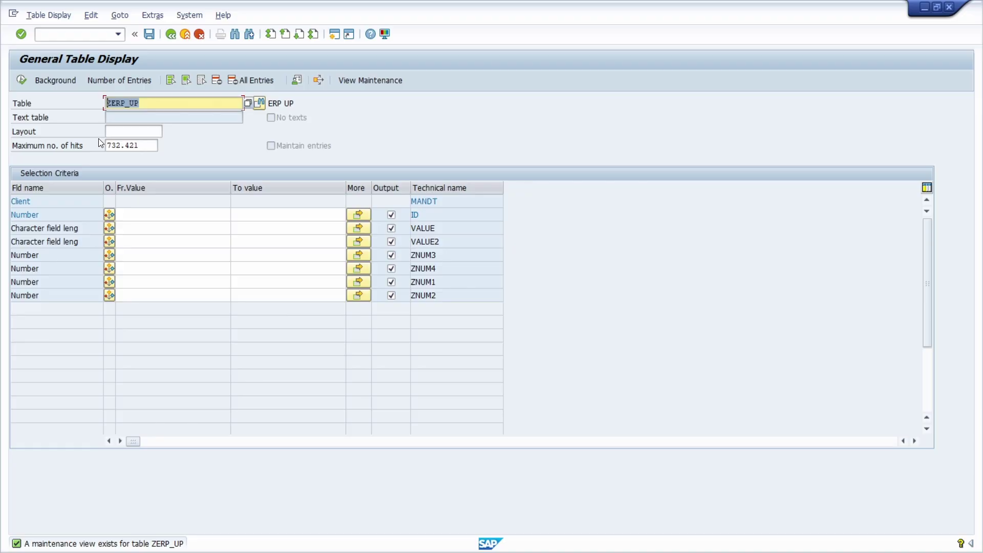
- List the three ZERP_UP entries, highlighting the * in entry 2 and + in entry 3
click(23, 79)
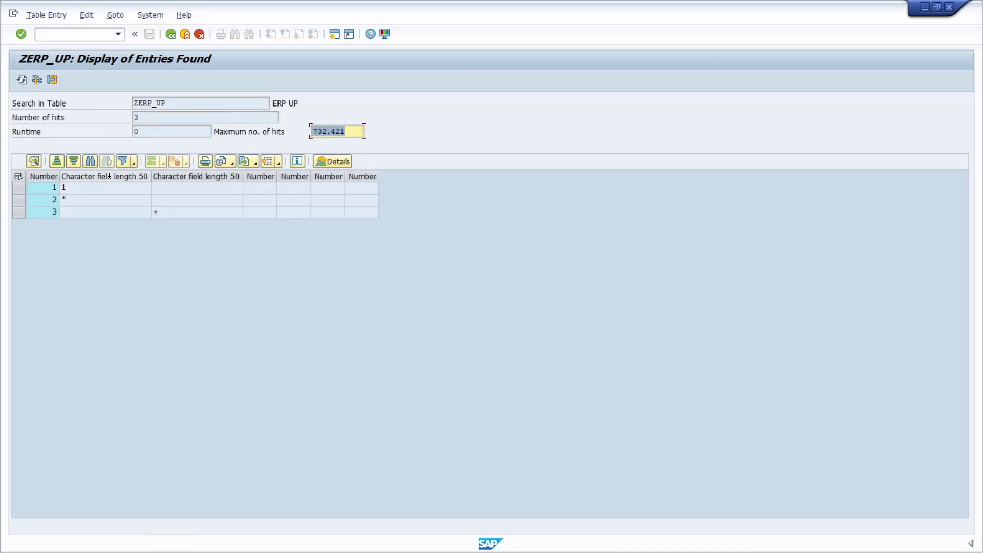
drag(18, 188, 19, 238)
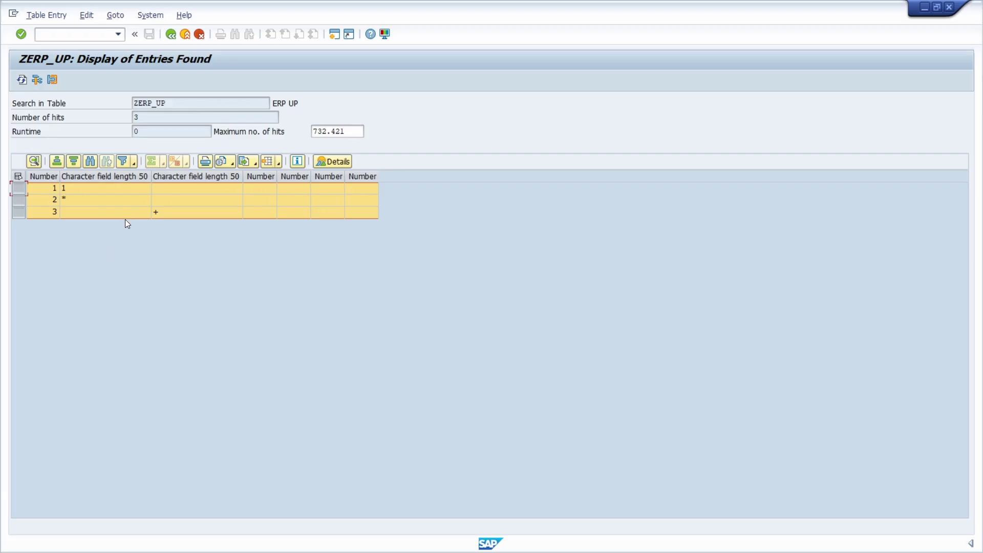
click(94, 204)
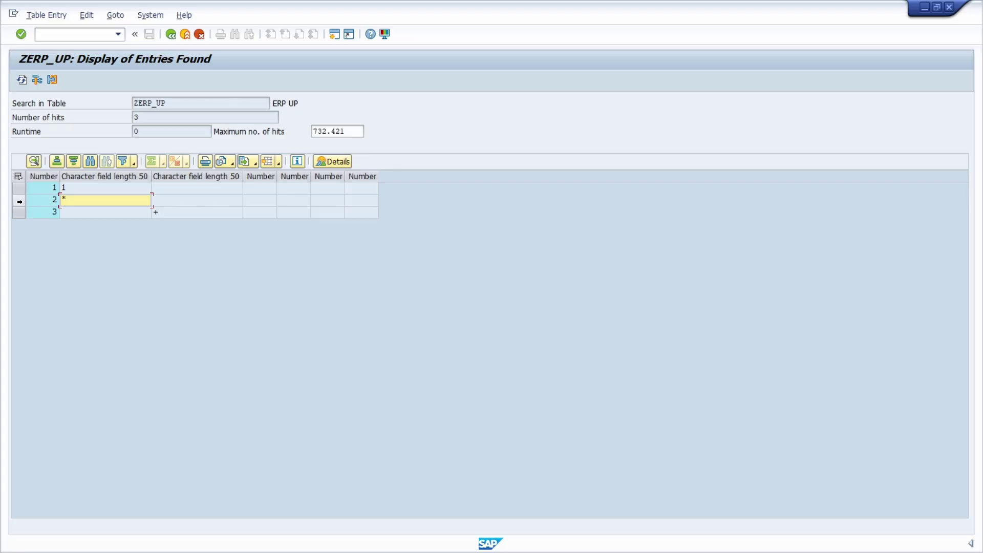
click(105, 205)
click(22, 213)
click(180, 218)
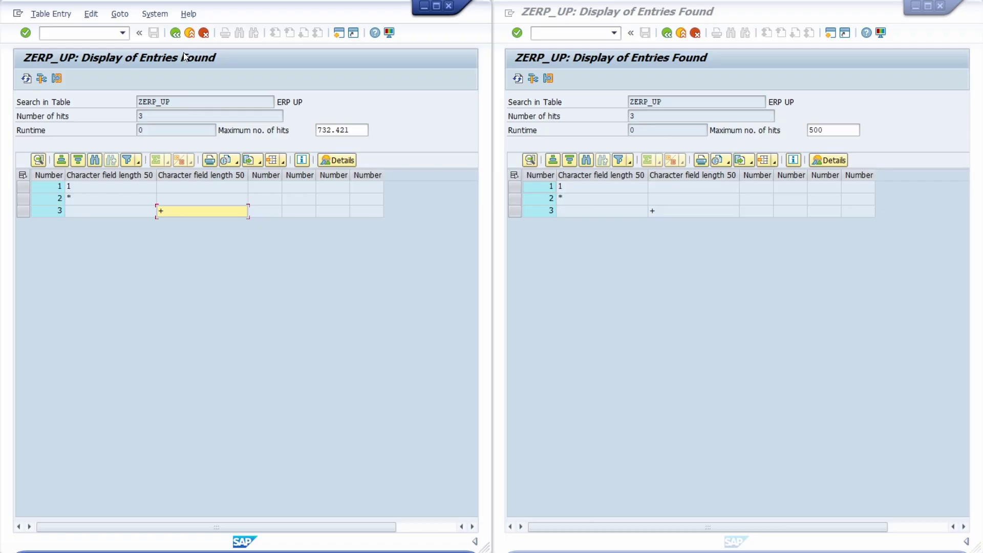
- Search ZERP_UP with VALUE * and compare the 3 hits against the second window
click(176, 33)
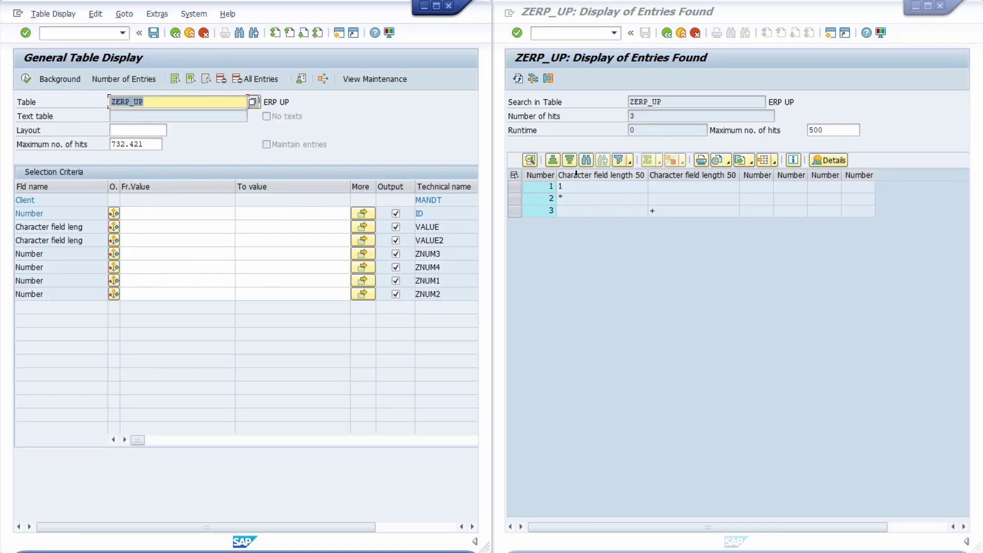
click(574, 176)
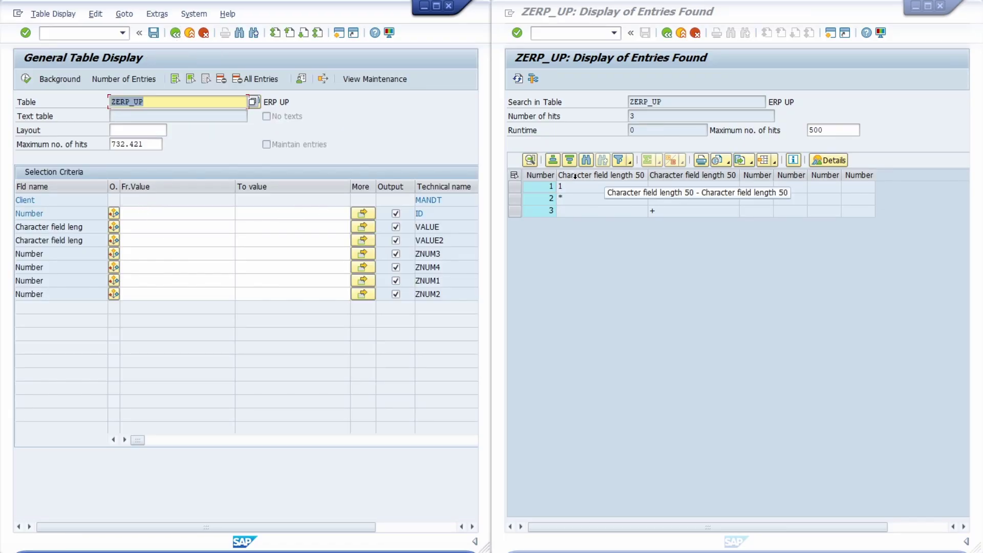
click(523, 199)
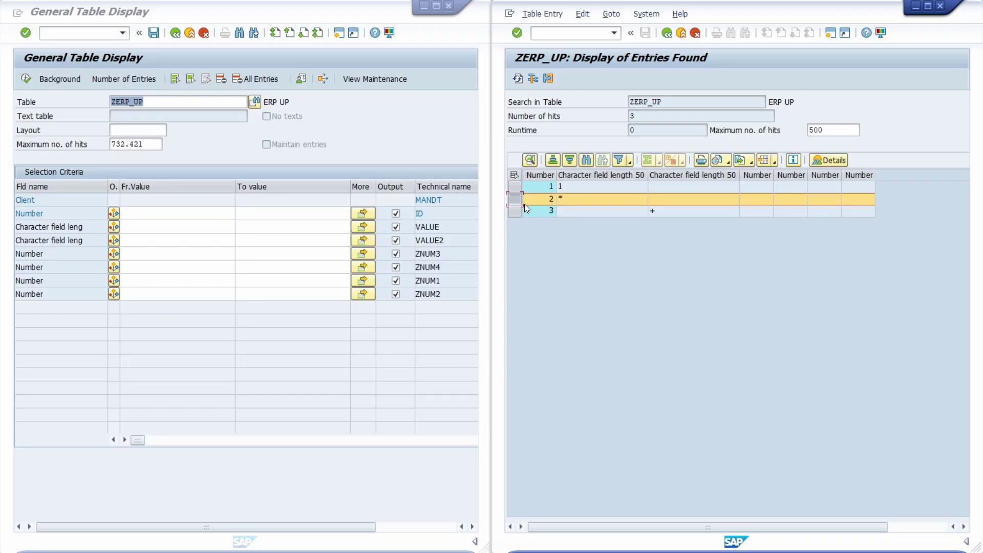
click(206, 229)
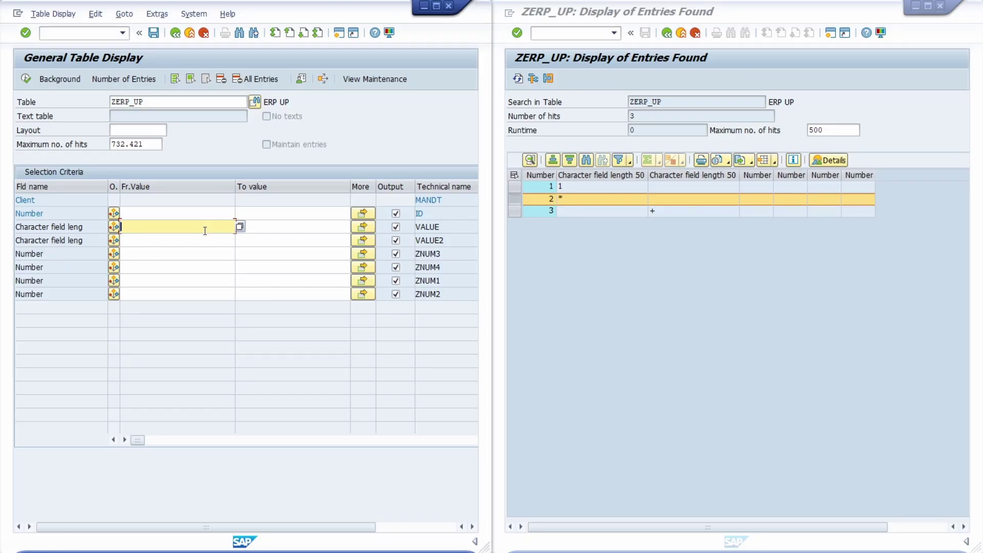
text(*)
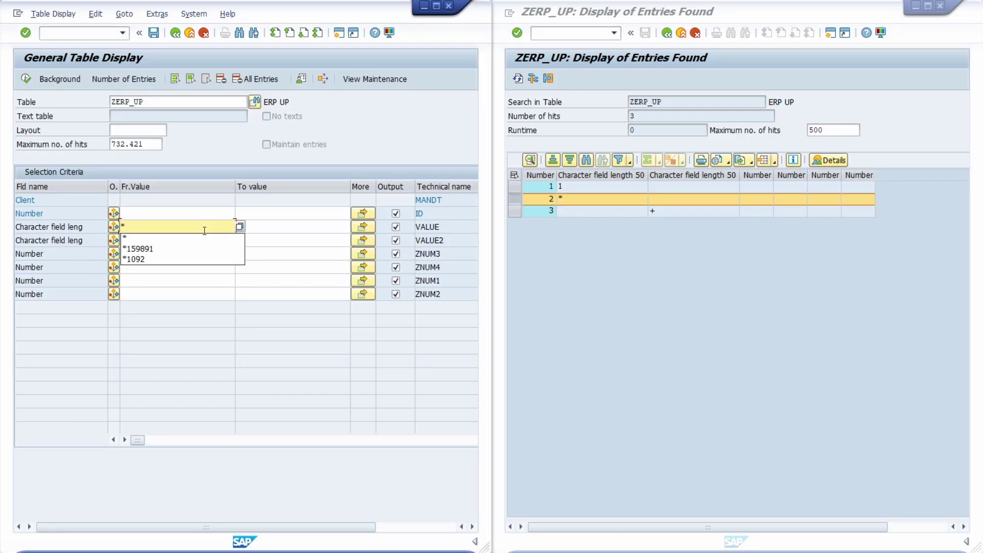
click(161, 225)
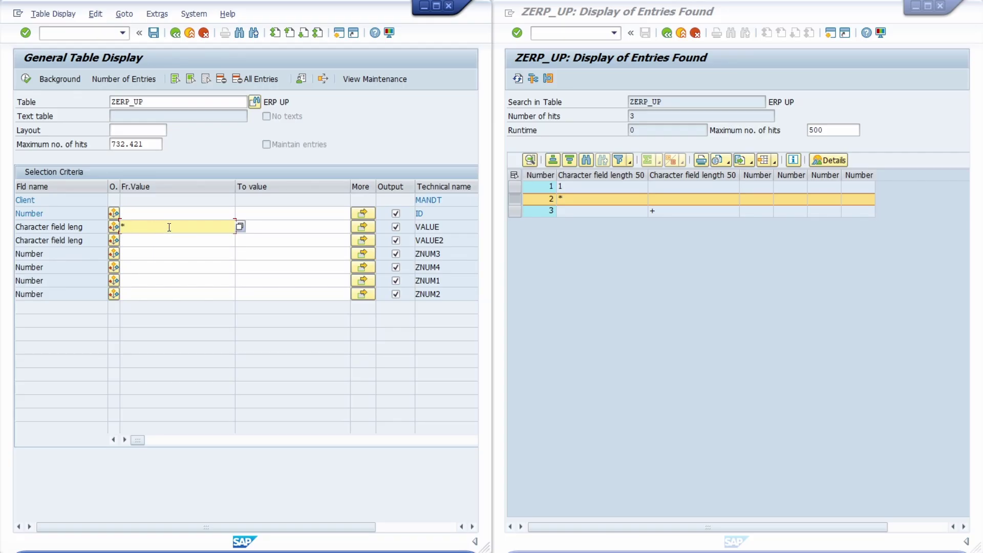
click(23, 80)
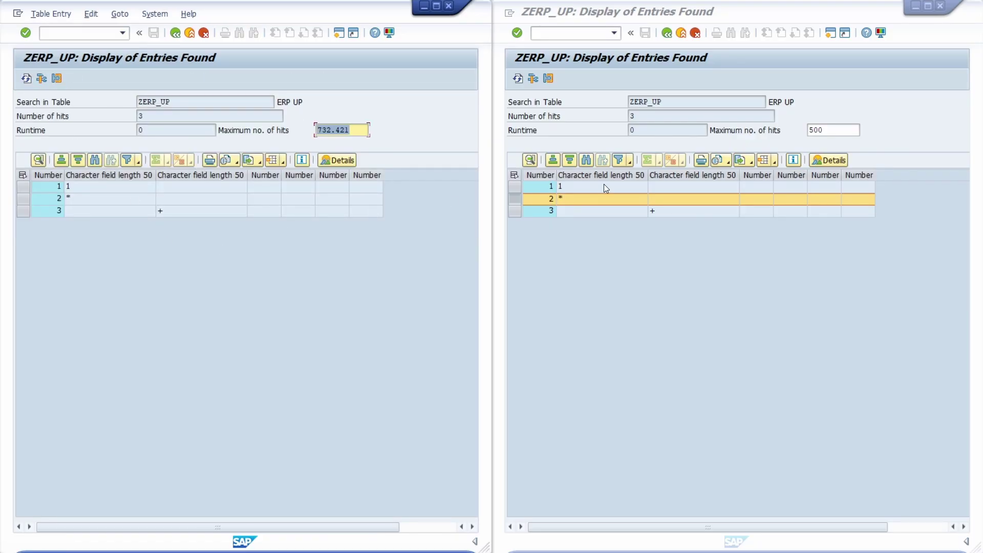
click(591, 201)
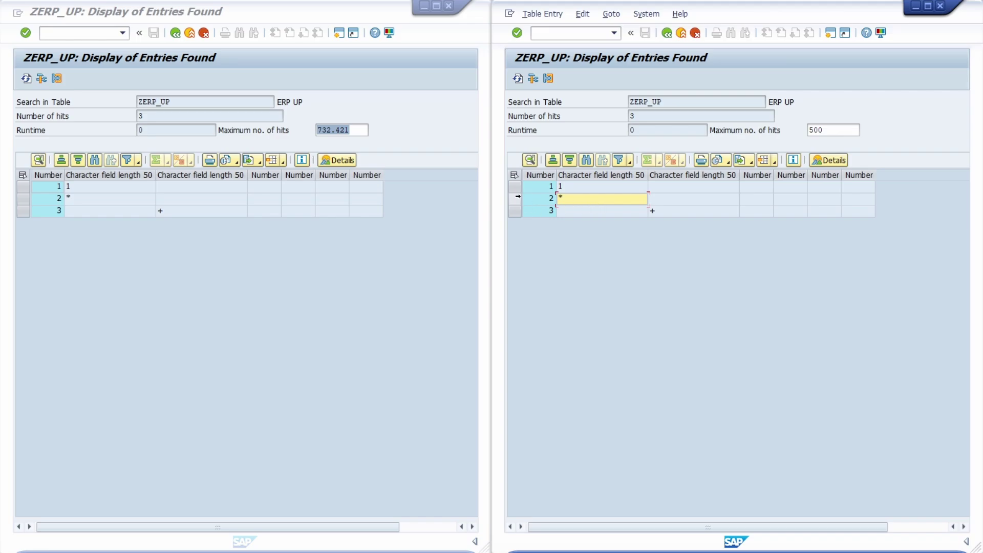
click(514, 198)
click(246, 291)
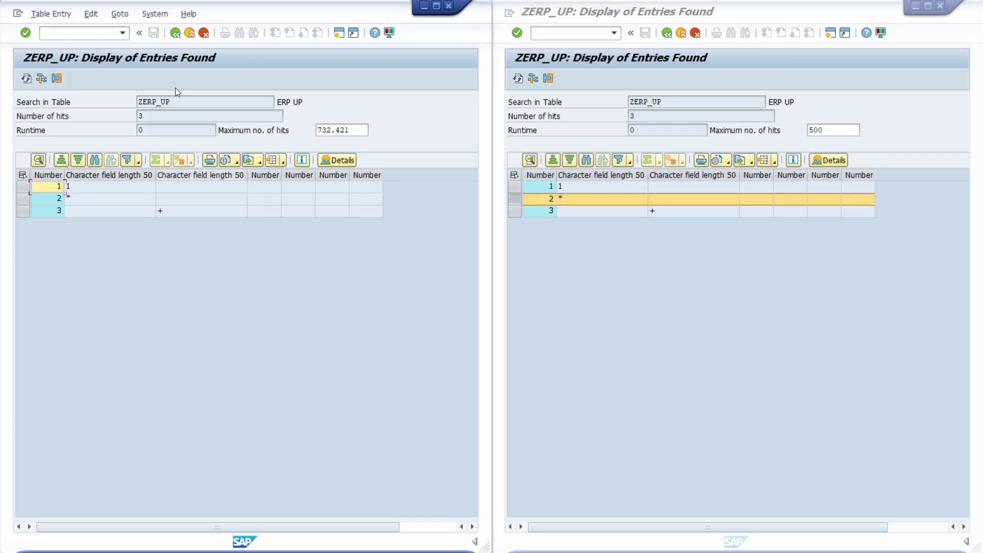
- Escape the VALUE filter as #* and confirm only entry 2 matches
click(176, 33)
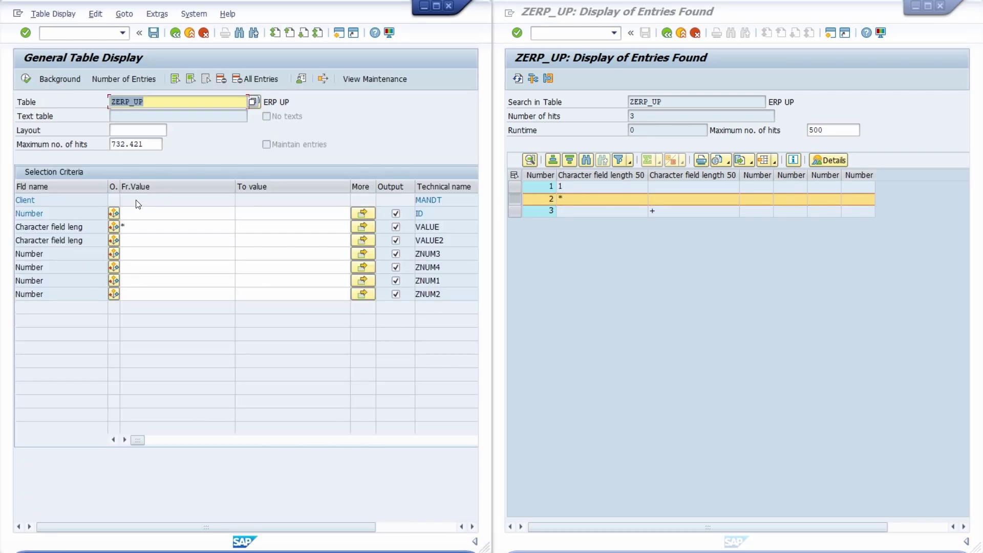
click(124, 226)
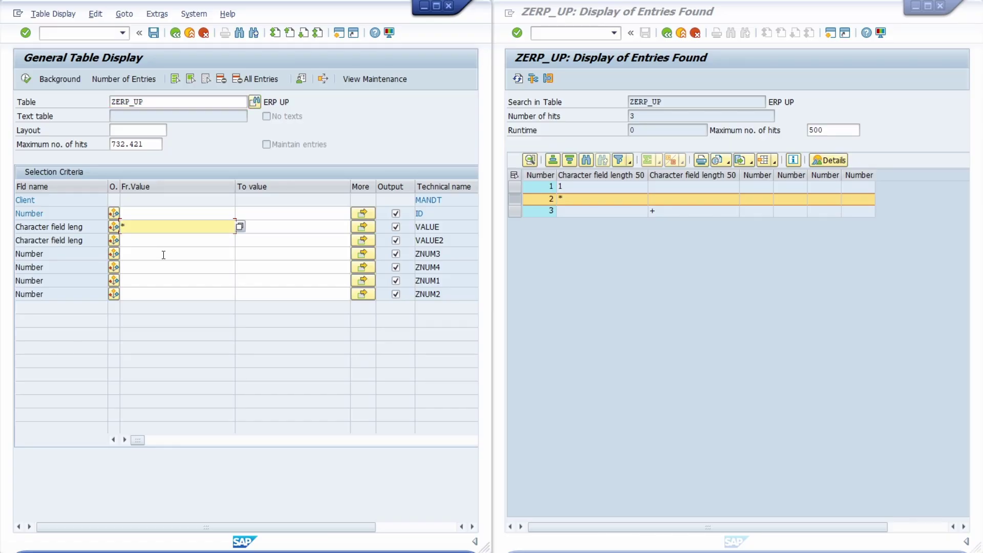
text(#)
click(25, 80)
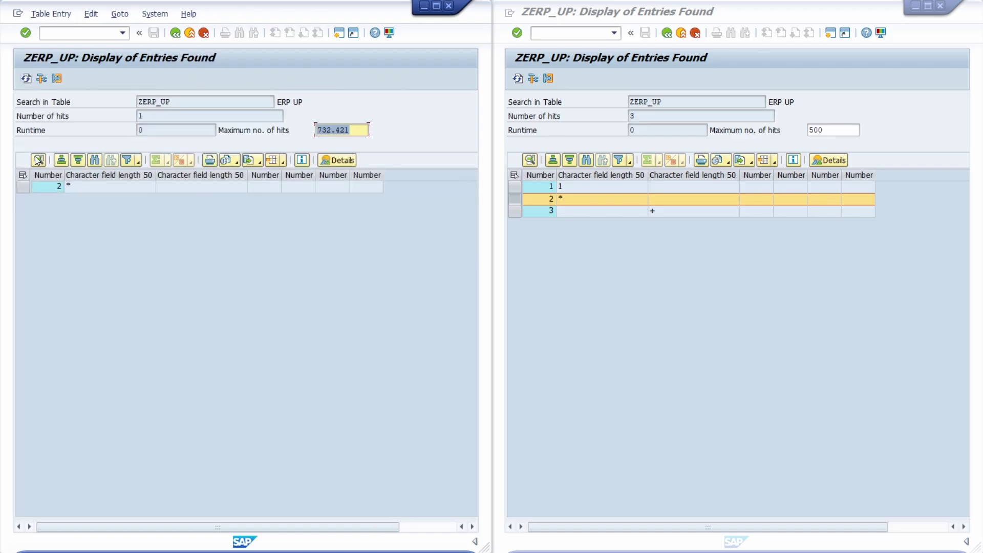
click(29, 186)
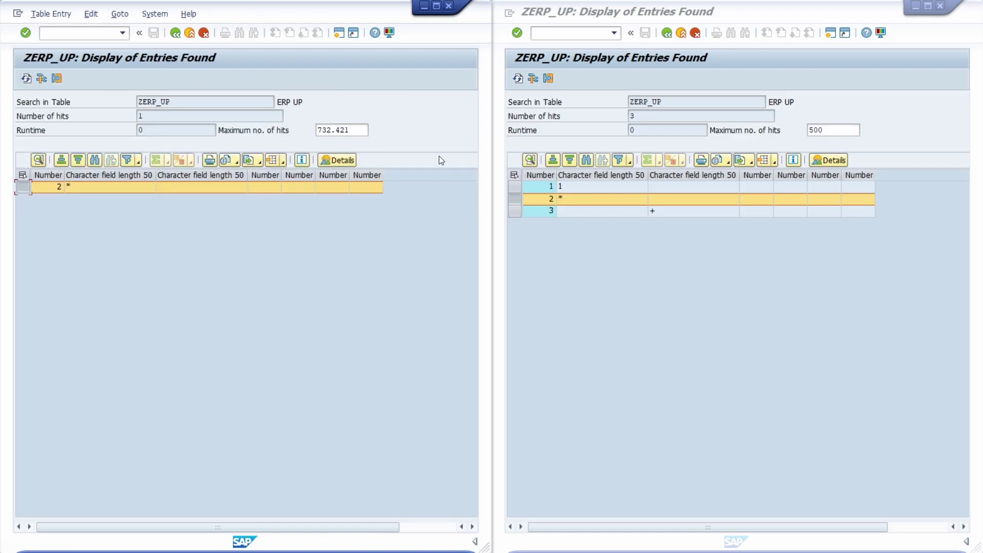
click(175, 33)
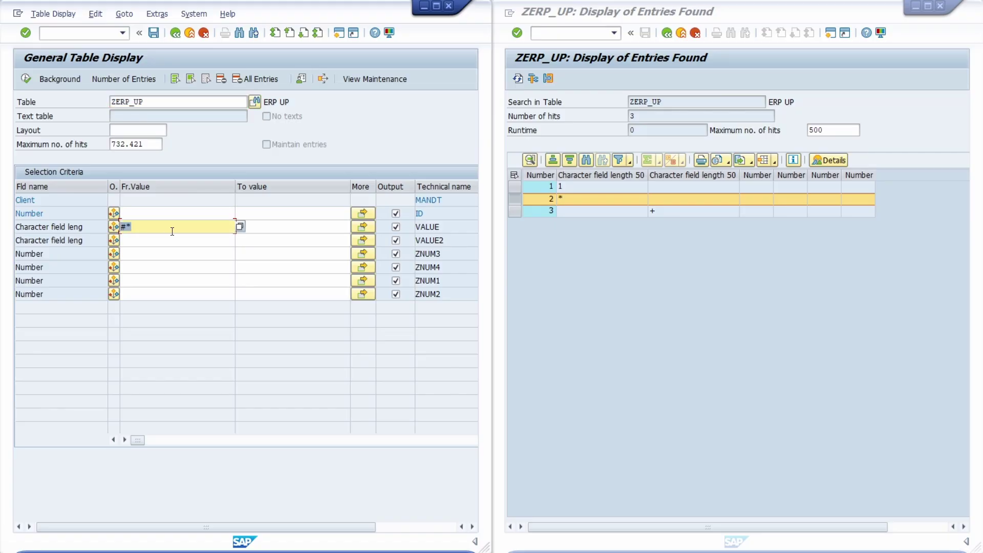
- Replace the VALUE '#*' criterion with an escaped '#+' for VALUE2 and execute the search
click(519, 214)
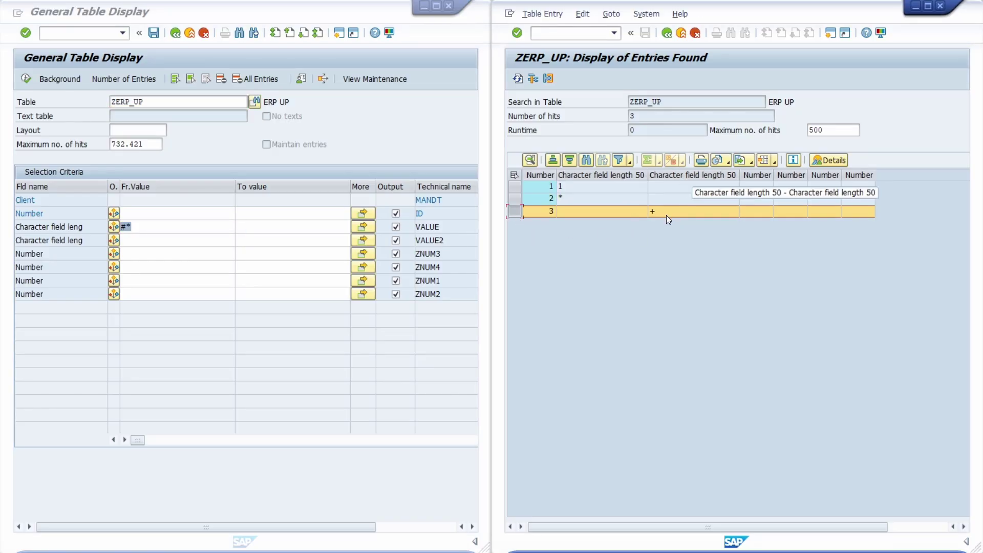
click(161, 227)
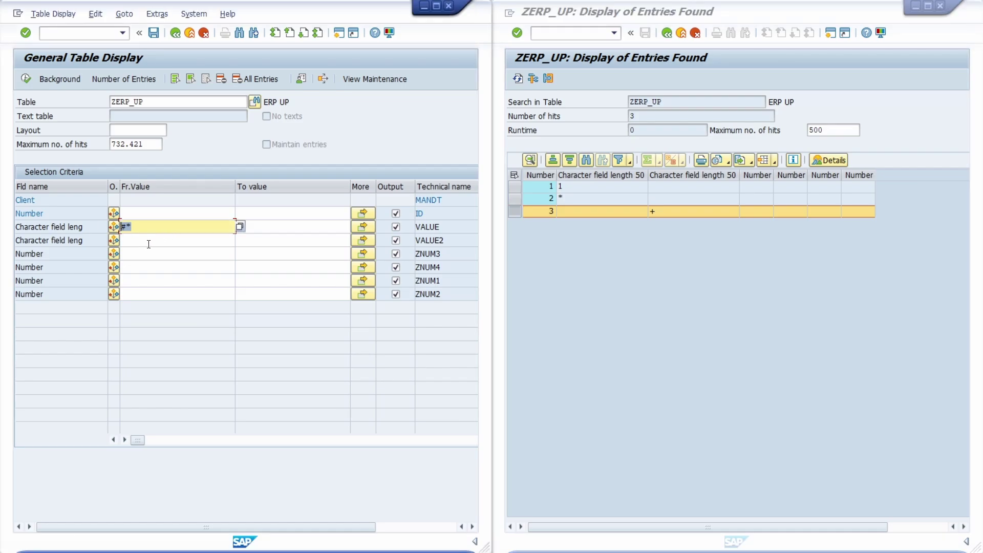
key(BackSpace)
click(160, 242)
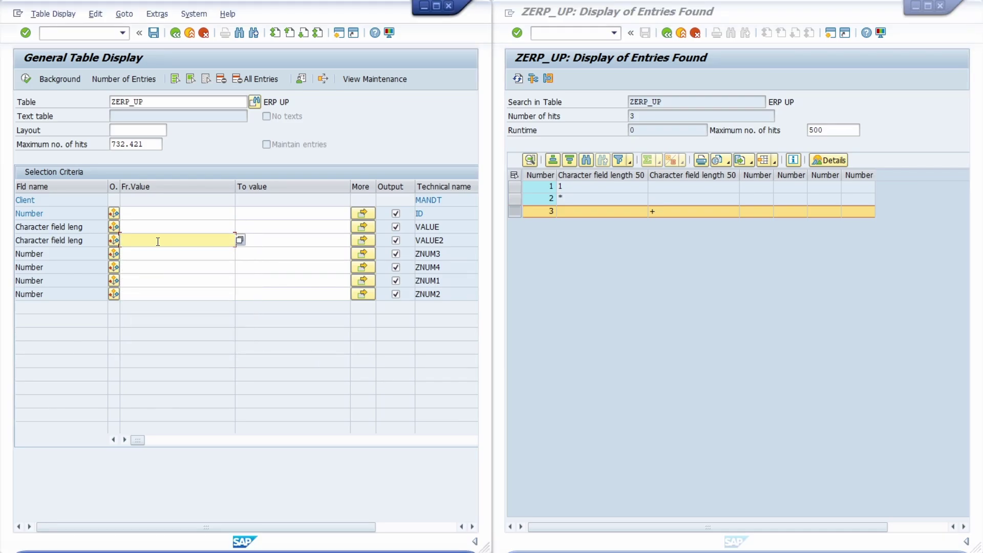
text(#+)
click(26, 79)
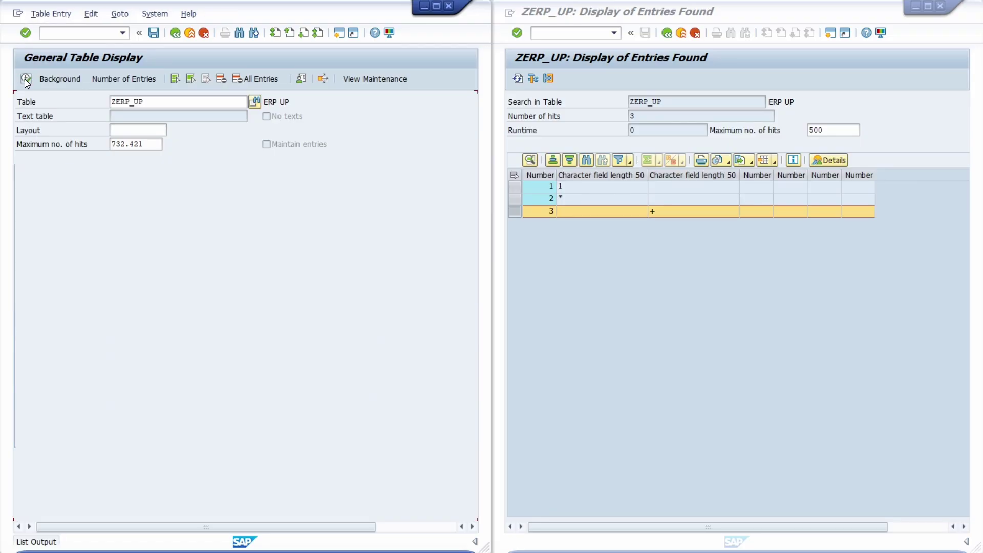